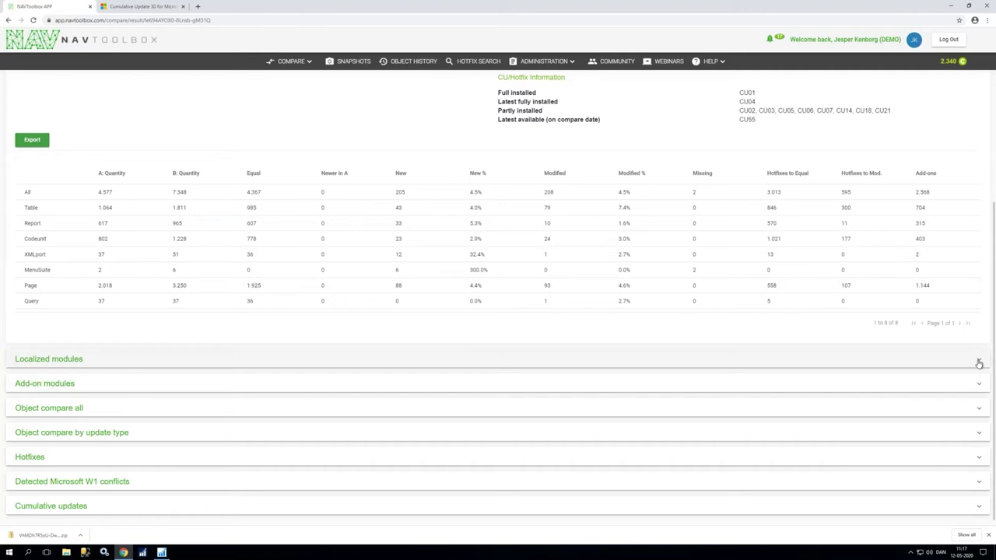
Review the Localized modules overview, collapse it, and look at the Add-on modules section of the compare result
{"action": "left_click", "coordinate": [979, 364]}
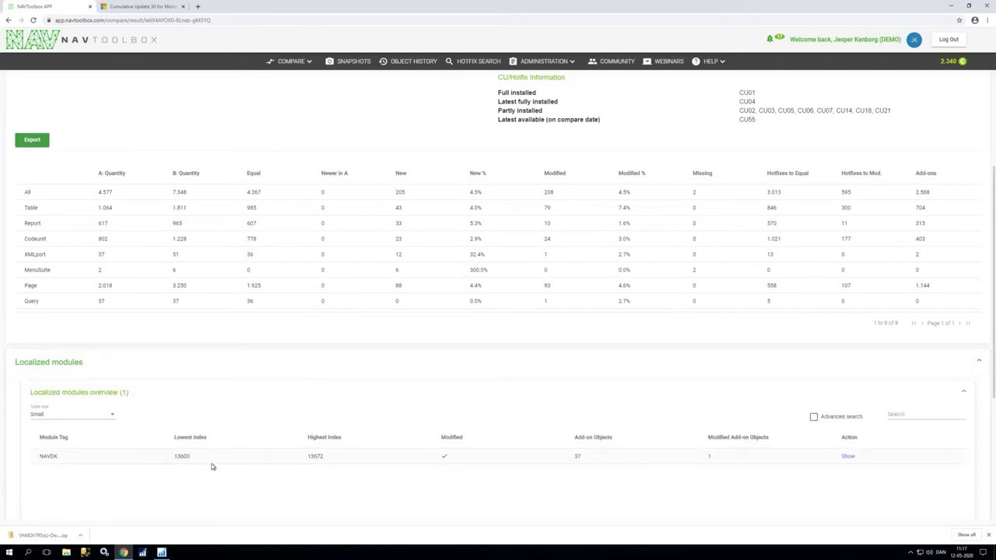
{"action": "scroll", "coordinate": [211, 466], "scroll_direction": "down", "scroll_amount": 3}
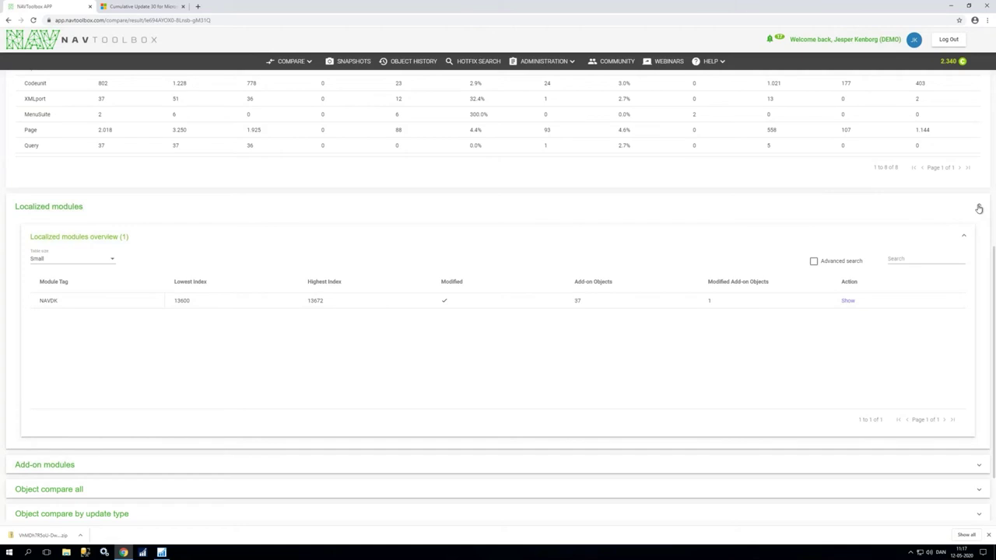
{"action": "left_click", "coordinate": [979, 209]}
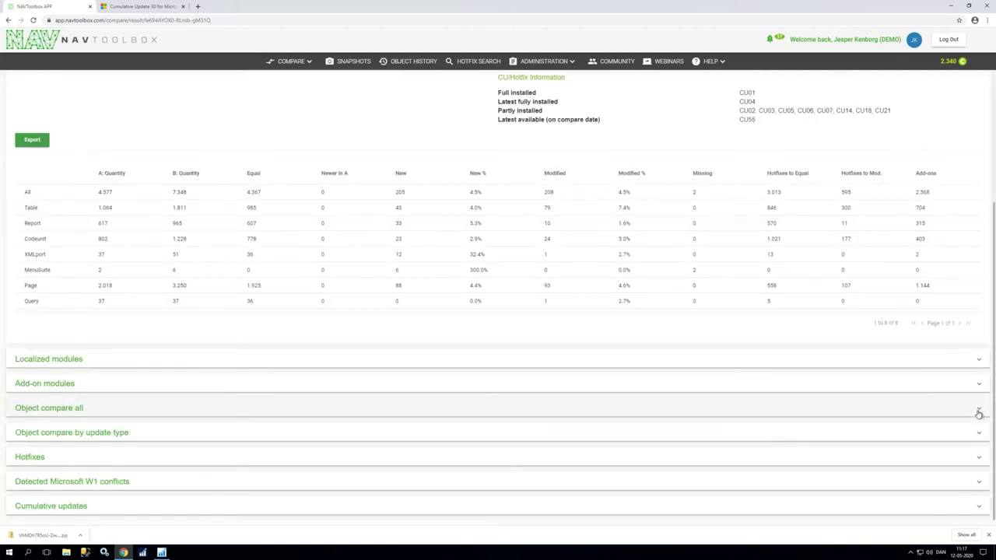
{"action": "left_click", "coordinate": [978, 386]}
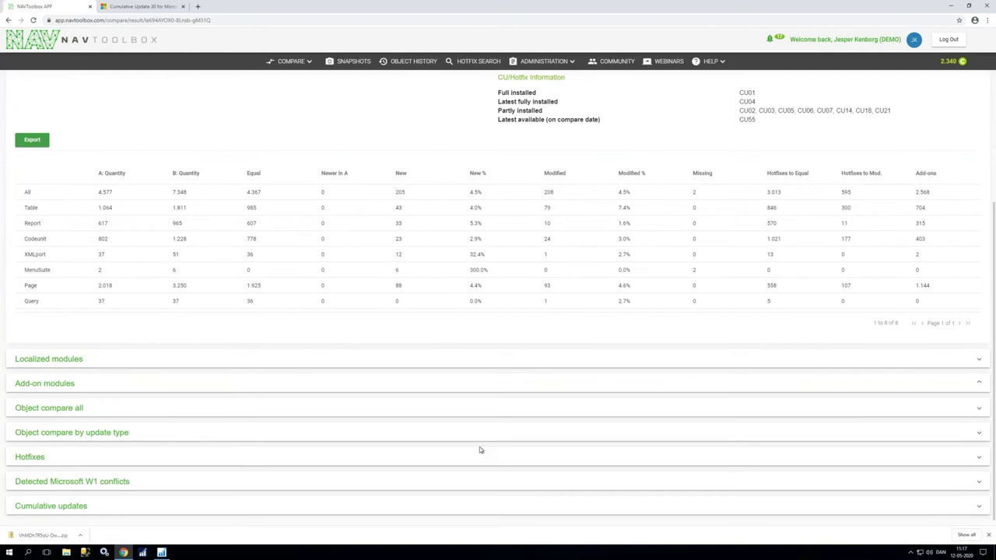
{"action": "scroll", "coordinate": [464, 450], "scroll_direction": "down", "scroll_amount": 2}
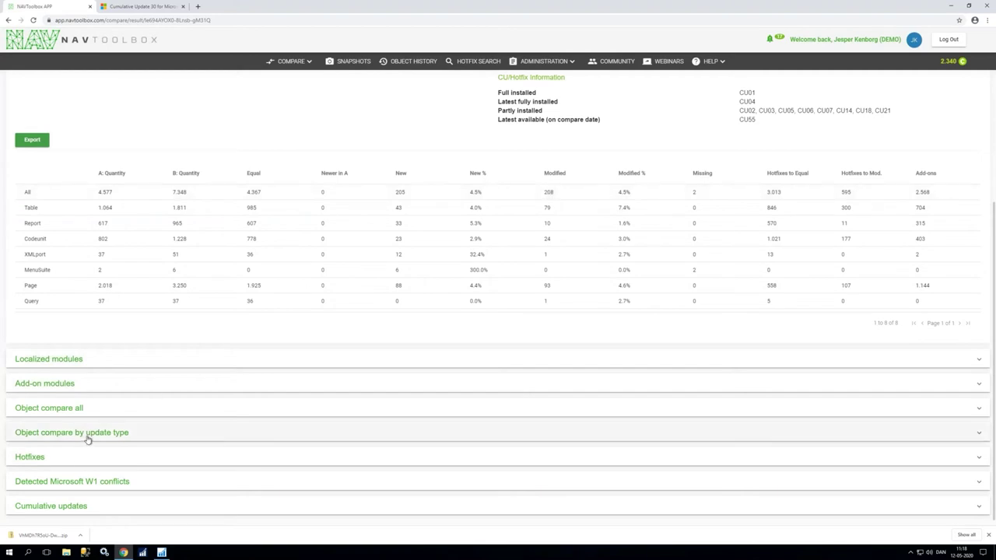
Expand the modified objects list under Object compare by update type and set its table size to Medium
{"action": "left_click", "coordinate": [200, 445]}
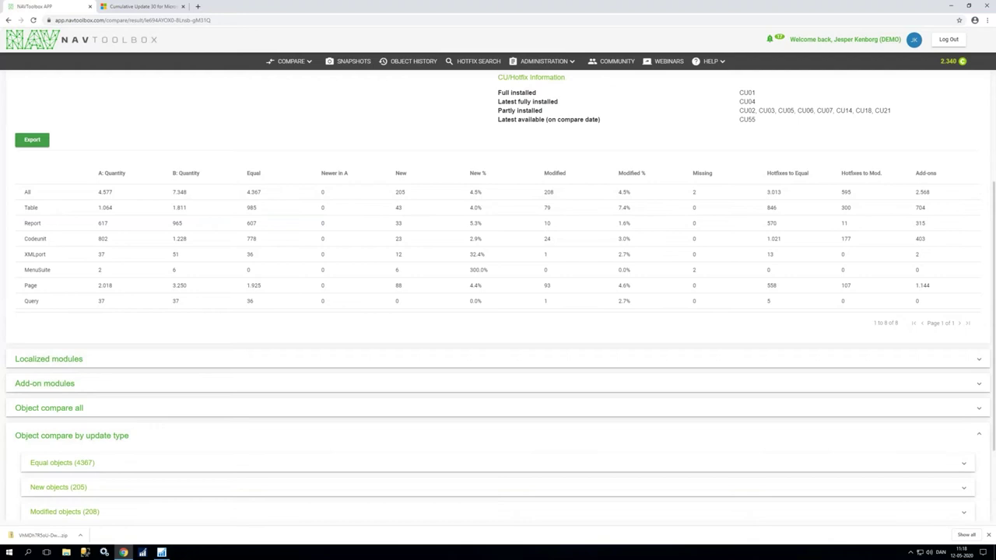
{"action": "scroll", "coordinate": [194, 454], "scroll_direction": "down", "scroll_amount": 3}
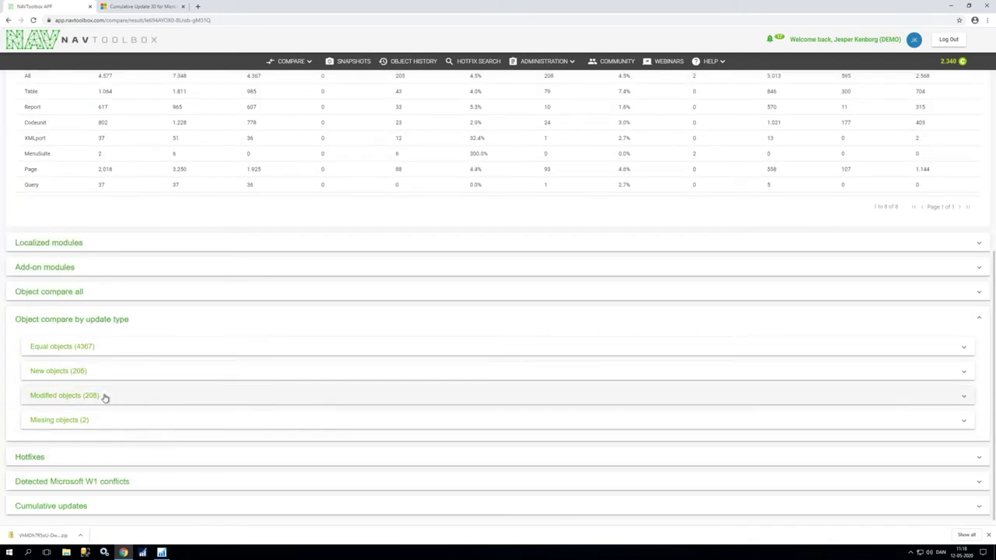
{"action": "left_click", "coordinate": [254, 400]}
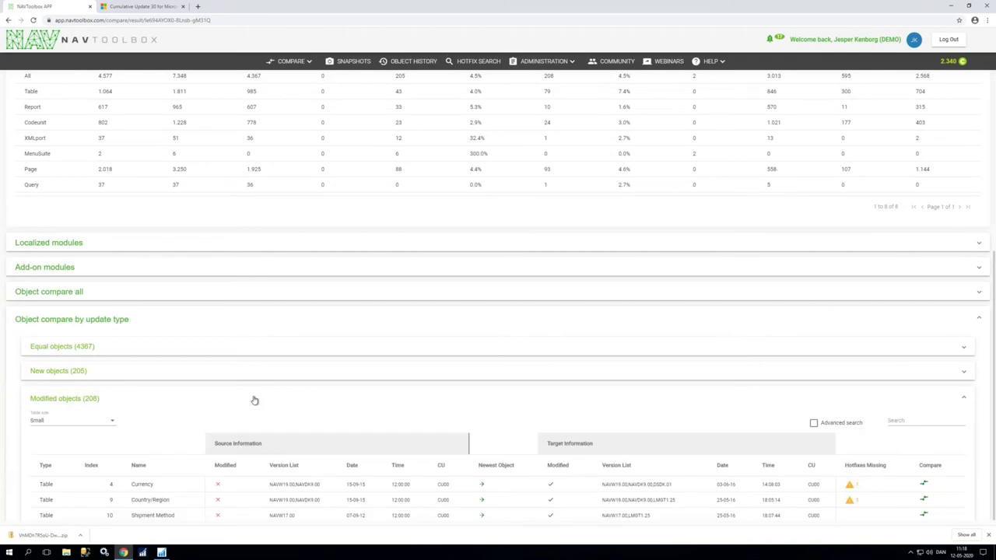
{"action": "scroll", "coordinate": [98, 303], "scroll_direction": "down", "scroll_amount": 2}
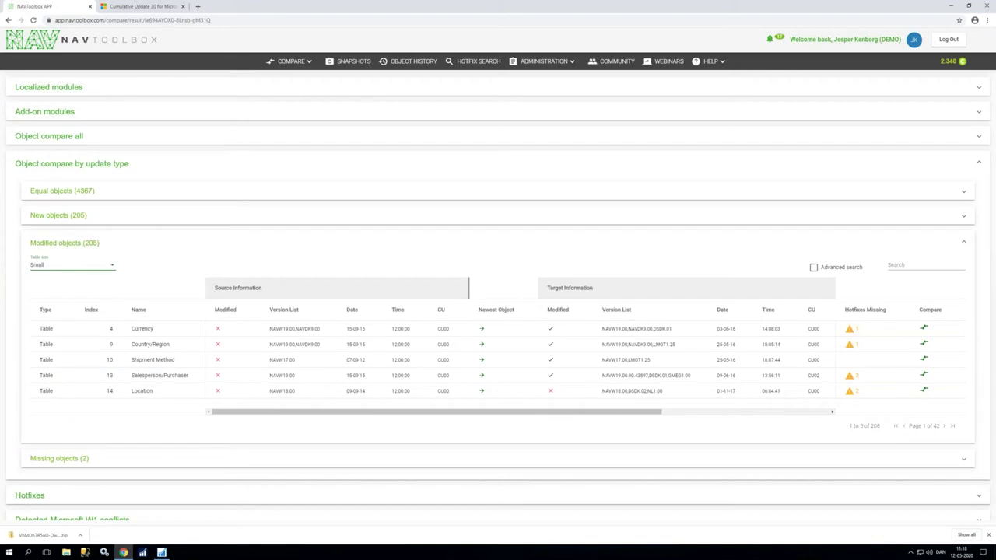
{"action": "left_click", "coordinate": [92, 269]}
{"action": "left_click", "coordinate": [65, 286]}
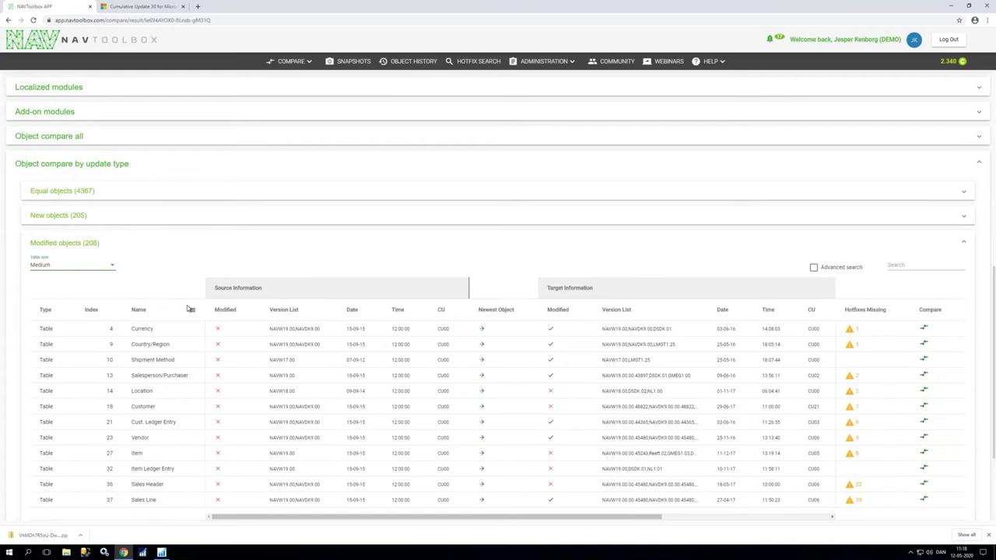
{"action": "scroll", "coordinate": [193, 307], "scroll_direction": "down", "scroll_amount": 2}
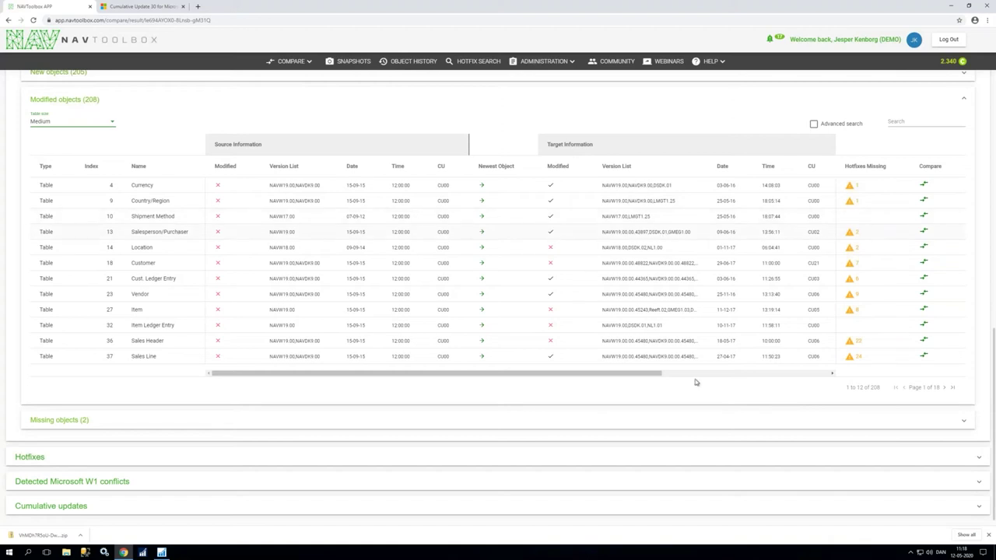
Filter the modified objects on Code Modified containing "fa" to inspect the matches, and clear the filter
{"action": "left_click_drag", "start_coordinate": [668, 374], "coordinate": [797, 380]}
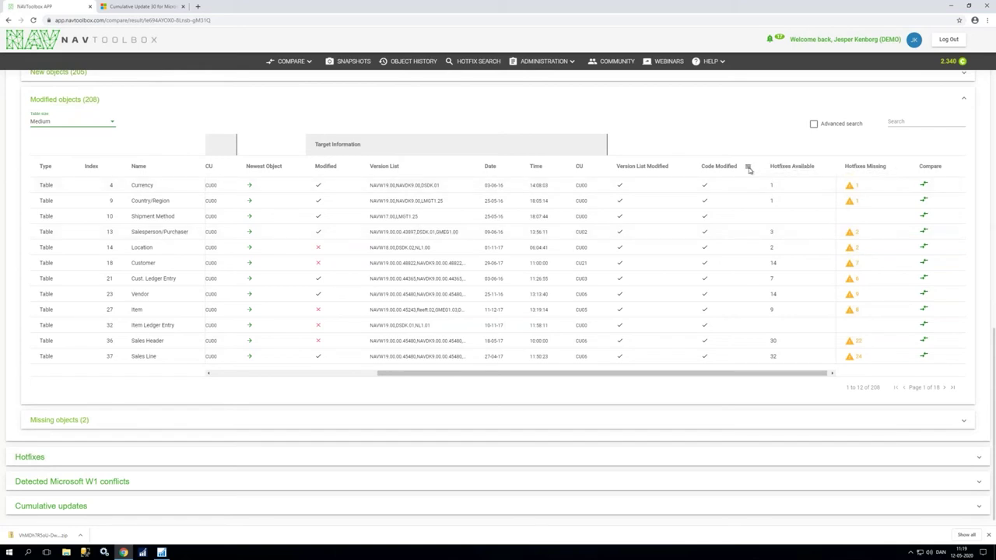
{"action": "left_click", "coordinate": [748, 168]}
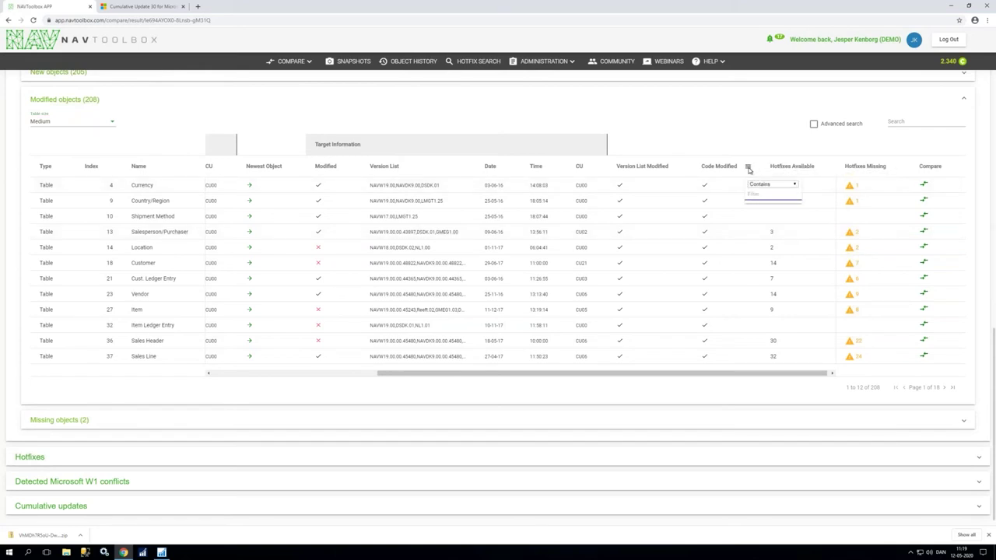
{"action": "type", "text": "fa"}
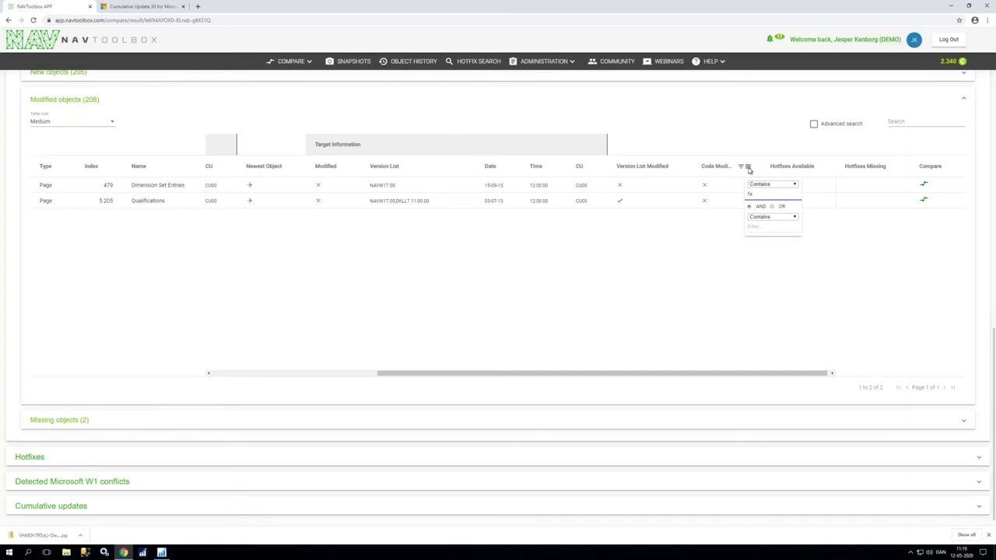
{"action": "key", "text": "BackSpace"}
{"action": "key", "text": "BackSpace"}
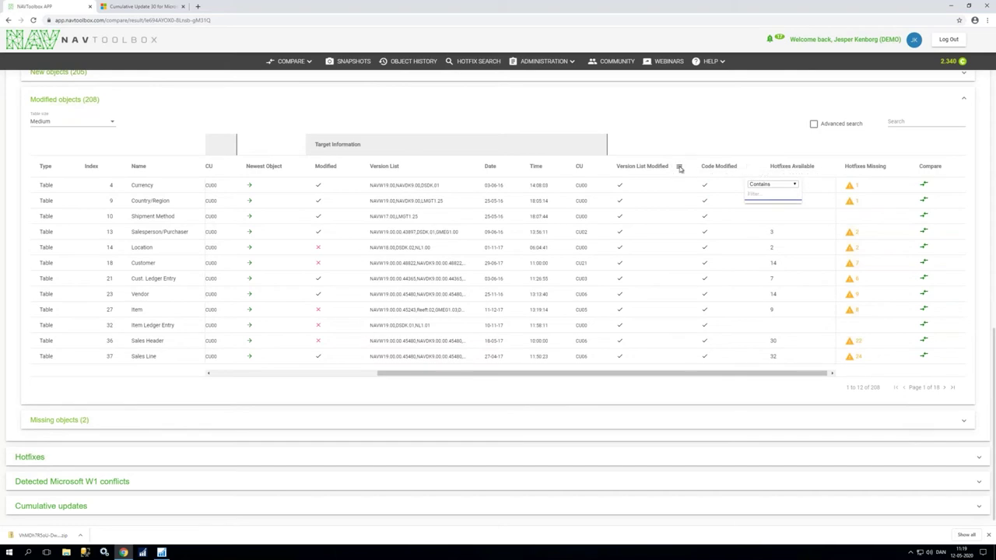
Filter the modified objects on Version List Modified containing "fa" to inspect the matches, and clear the filter
{"action": "left_click", "coordinate": [680, 167]}
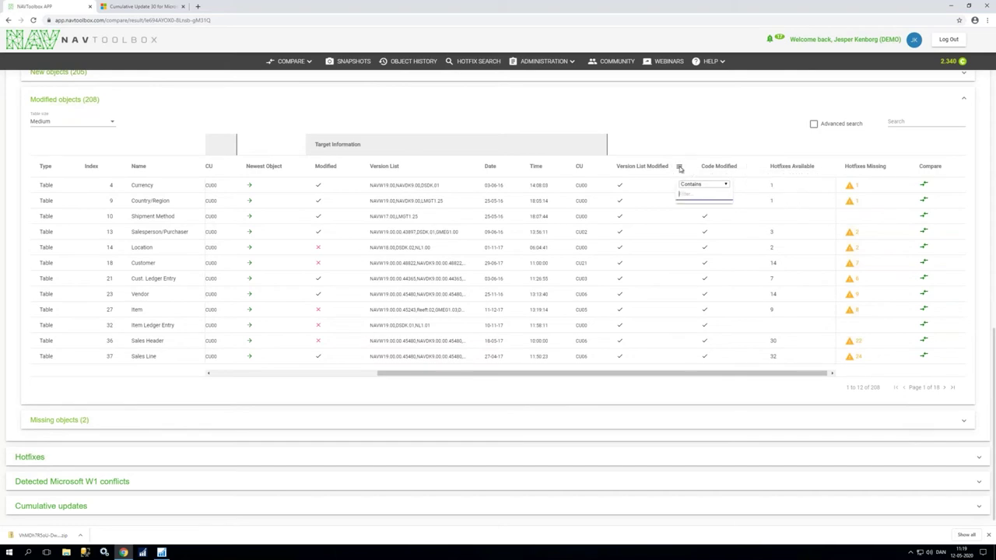
{"action": "type", "text": "fa"}
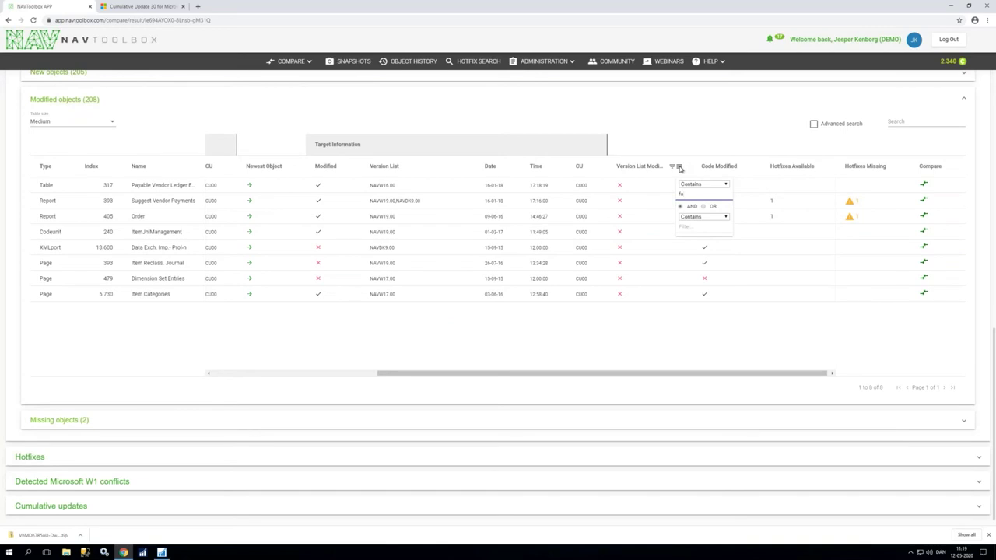
{"action": "key", "text": "BackSpace"}
{"action": "key", "text": "BackSpace"}
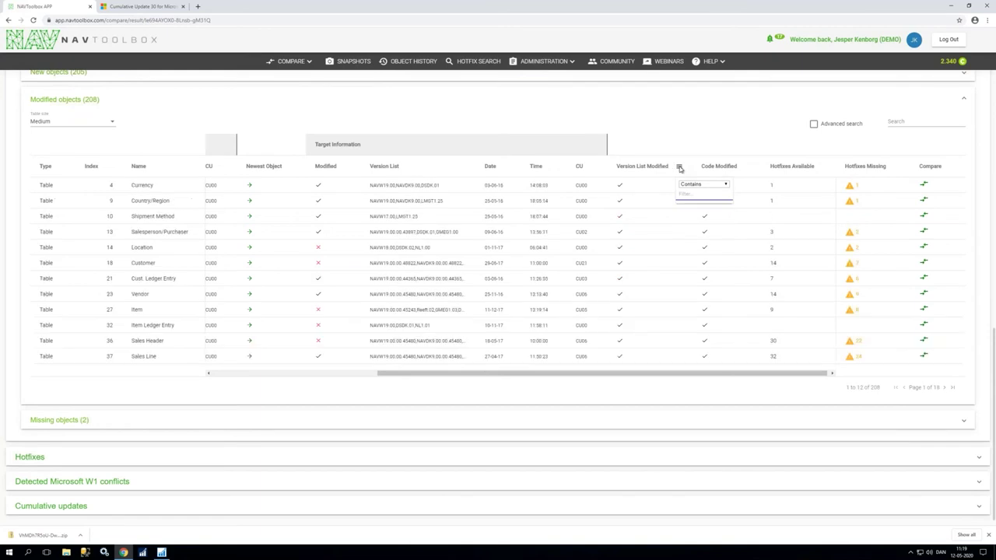
{"action": "left_click", "coordinate": [150, 233]}
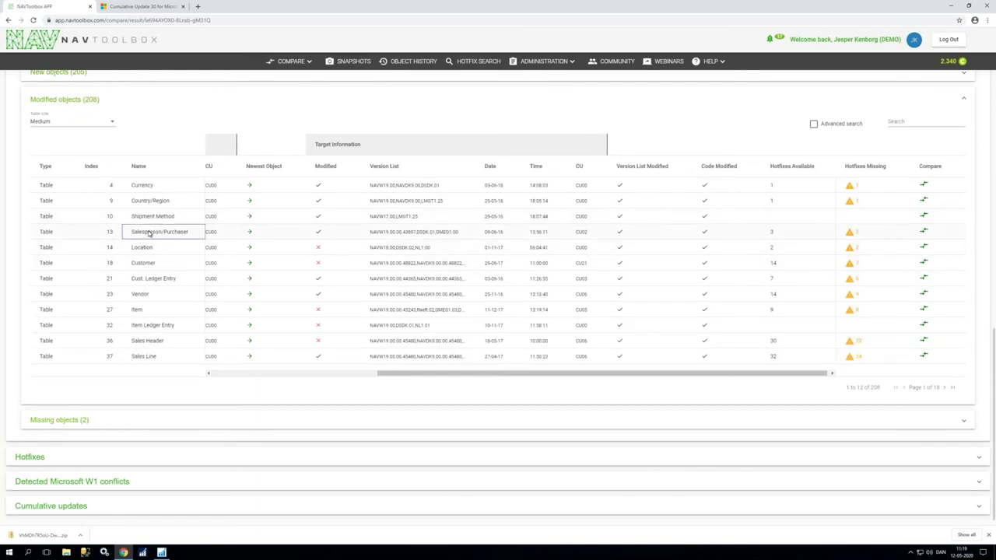
From the Salesperson/Purchaser table's missing hotfixes, compare the CU30 hotfix with the previous one, accepting the coin cost, and close the hotfix list
{"action": "left_click", "coordinate": [852, 233]}
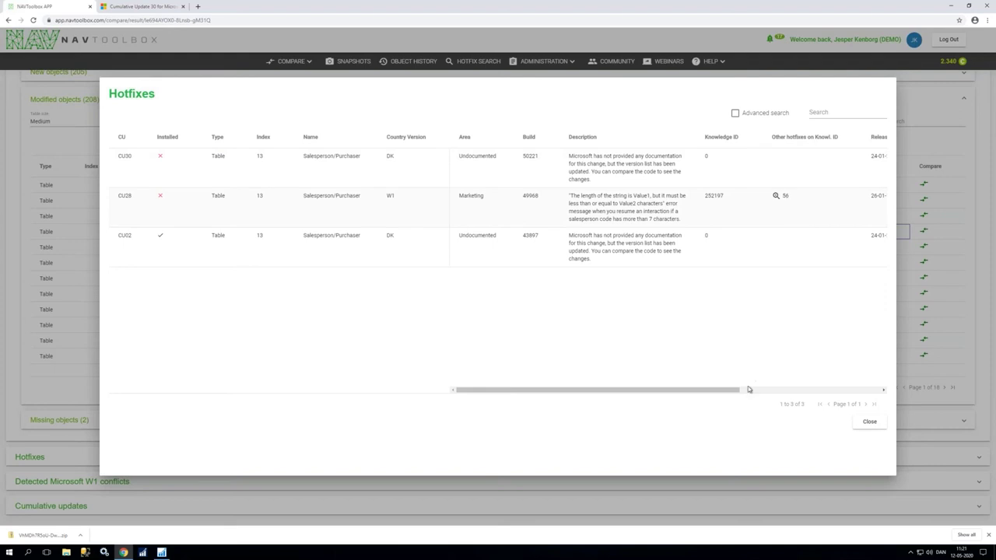
{"action": "left_click_drag", "start_coordinate": [723, 392], "coordinate": [904, 400]}
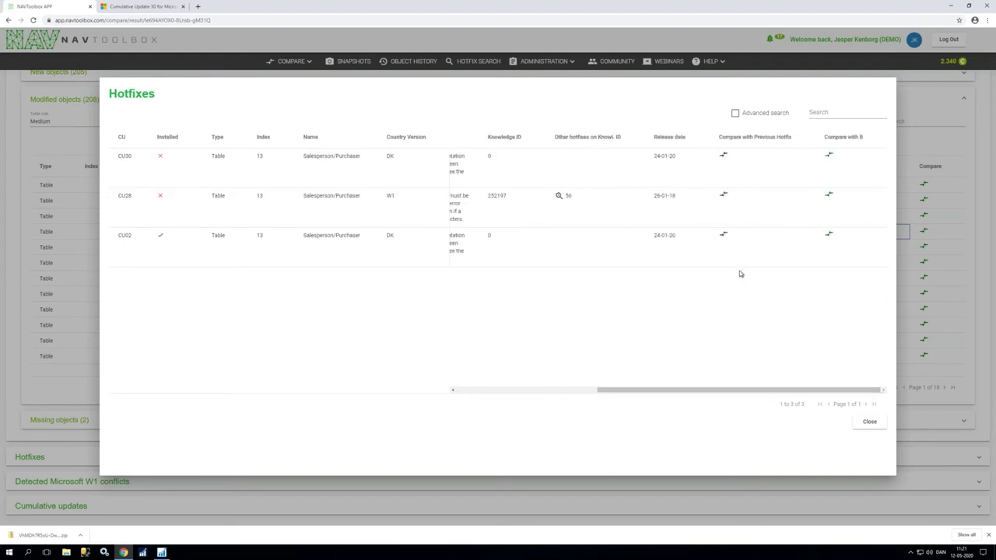
{"action": "left_click", "coordinate": [724, 158]}
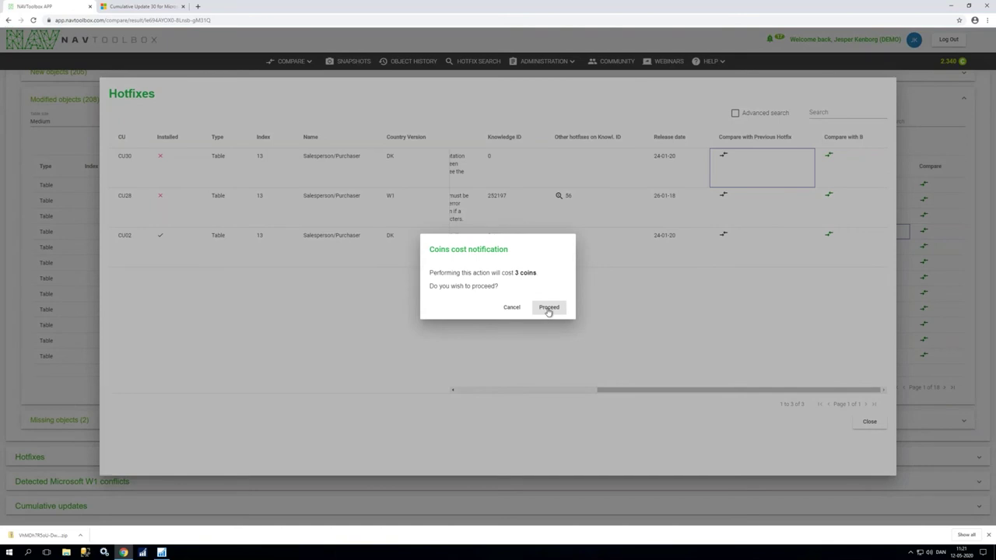
{"action": "left_click", "coordinate": [548, 308]}
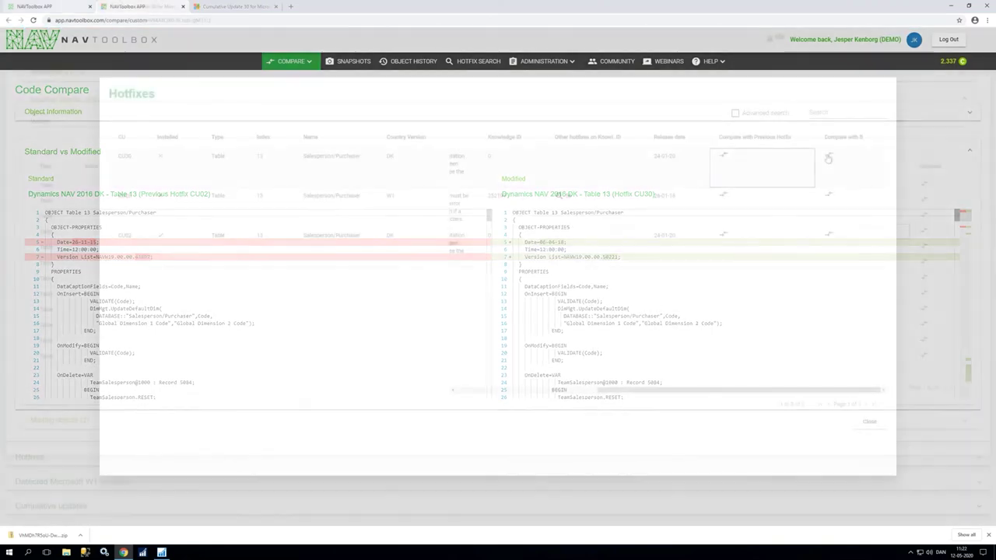
{"action": "left_click", "coordinate": [869, 422]}
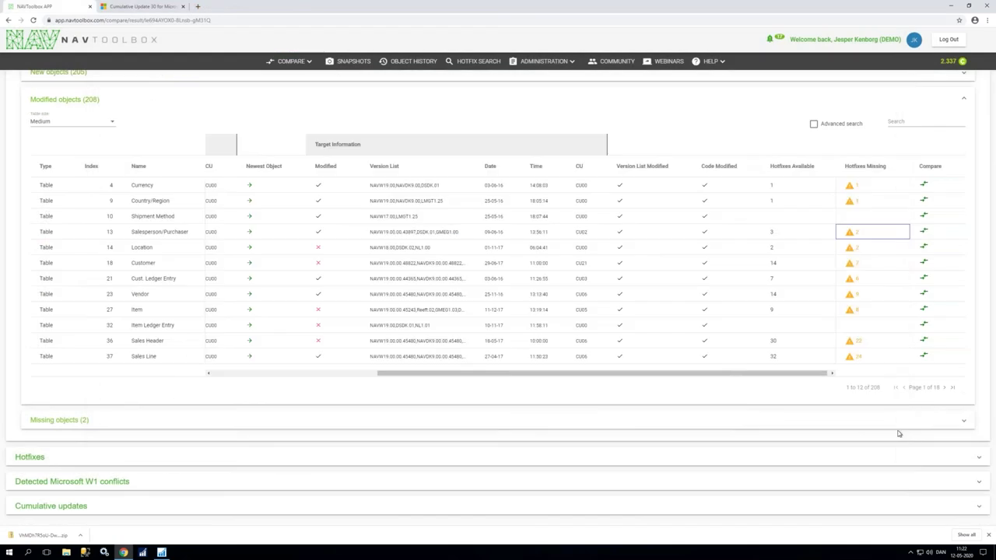
Run the code compare of the Salesperson/Purchaser table, accepting the coin cost, and review the code differences and the Object Information section
{"action": "left_click", "coordinate": [926, 232]}
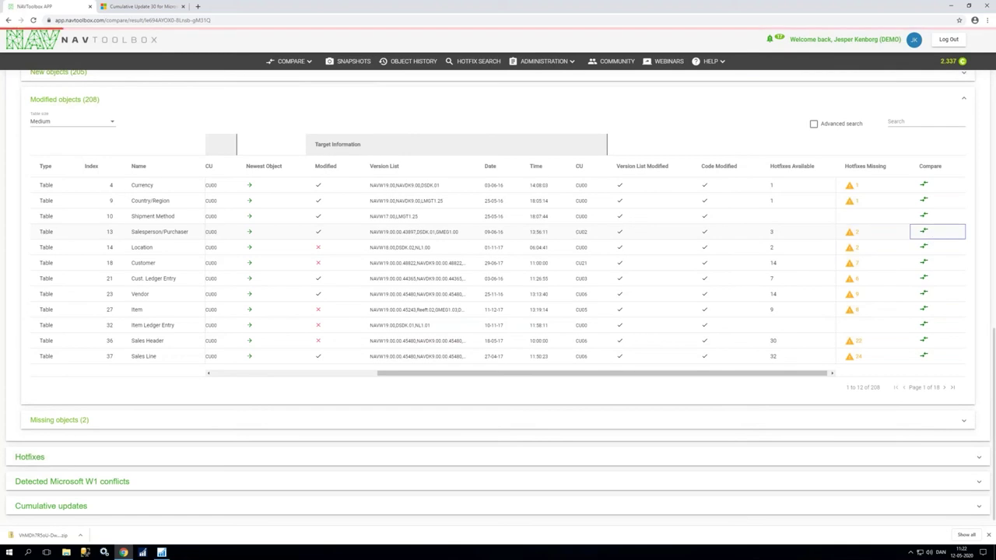
{"action": "left_click", "coordinate": [555, 312]}
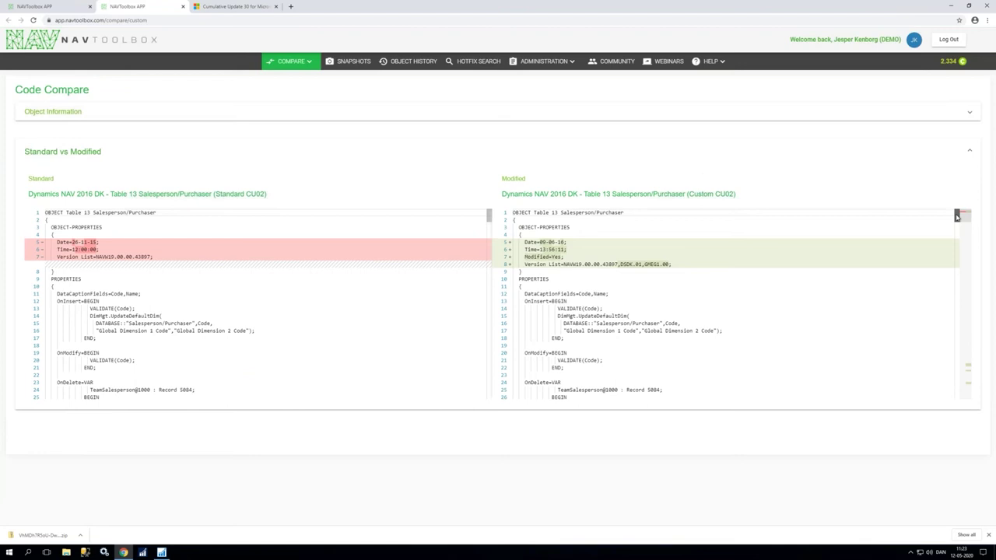
{"action": "left_click_drag", "start_coordinate": [957, 216], "coordinate": [966, 371]}
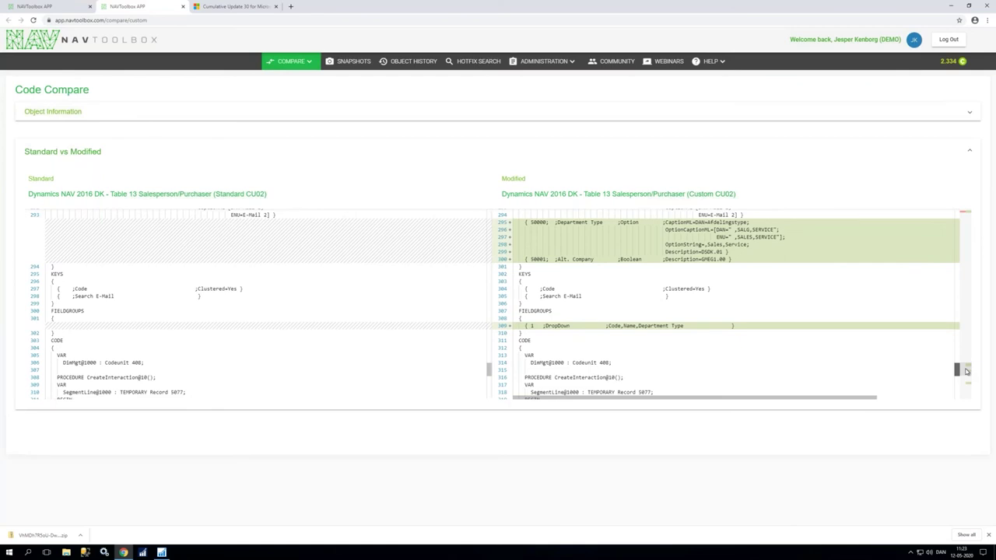
{"action": "left_click_drag", "start_coordinate": [966, 371], "coordinate": [960, 190]}
{"action": "left_click", "coordinate": [969, 115]}
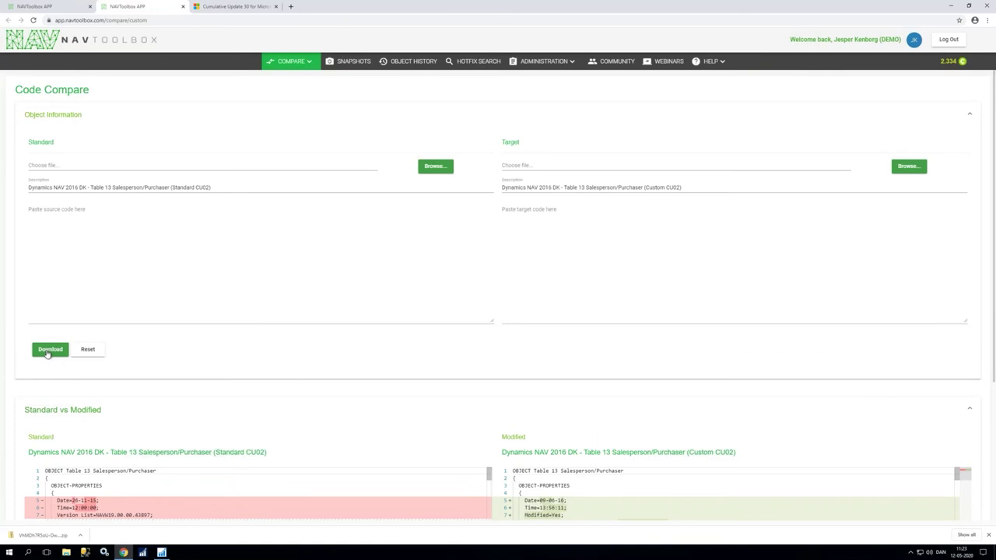
Back in the compare result, search the Customer table's hotfixes for "leng", examine the matching description, and close the hotfix list
{"action": "left_click", "coordinate": [61, 8]}
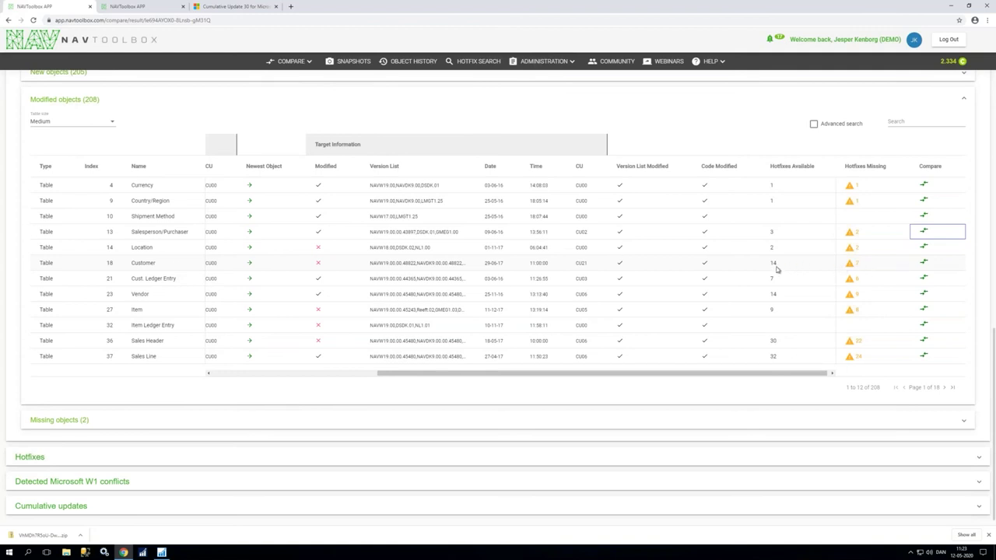
{"action": "left_click", "coordinate": [851, 265]}
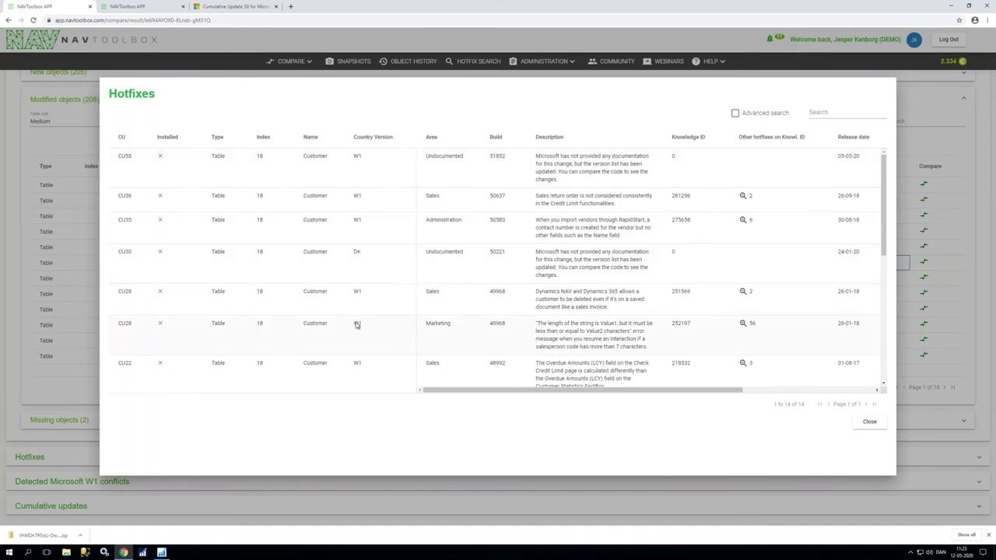
{"action": "left_click", "coordinate": [844, 111]}
{"action": "type", "text": "leng"}
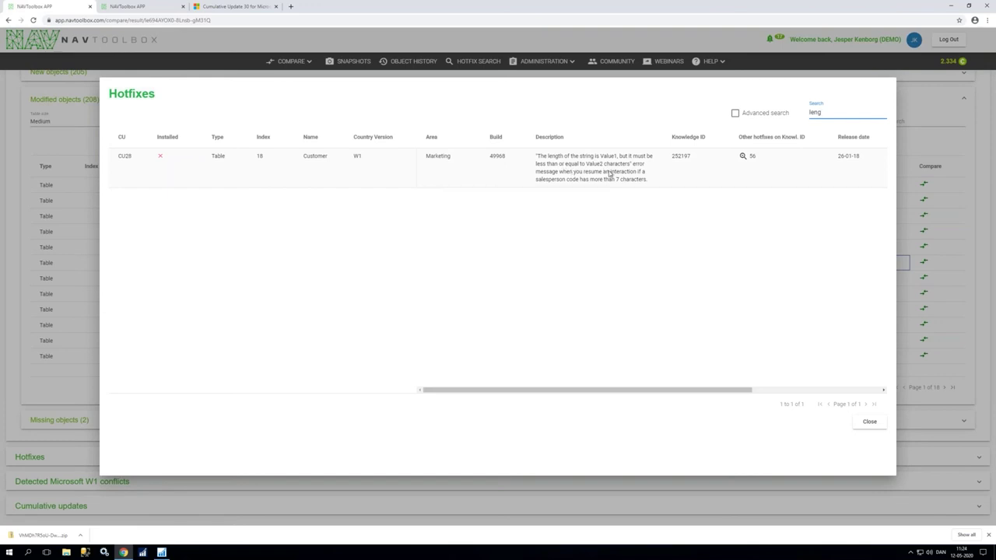
{"action": "left_click", "coordinate": [610, 174]}
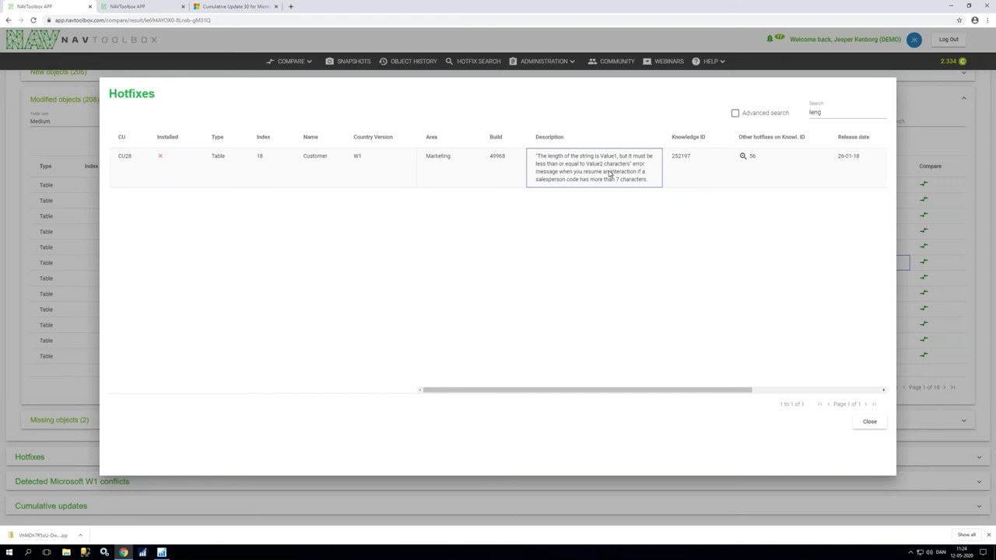
{"action": "key", "text": "Escape"}
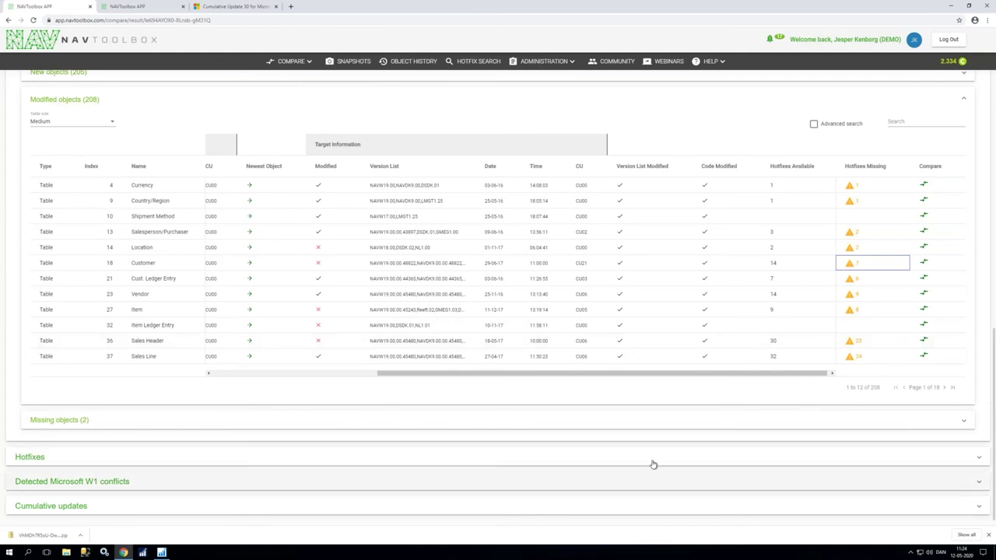
Expand the Cumulative updates section, look at the last page of updates, and return to the first page
{"action": "left_click", "coordinate": [284, 509]}
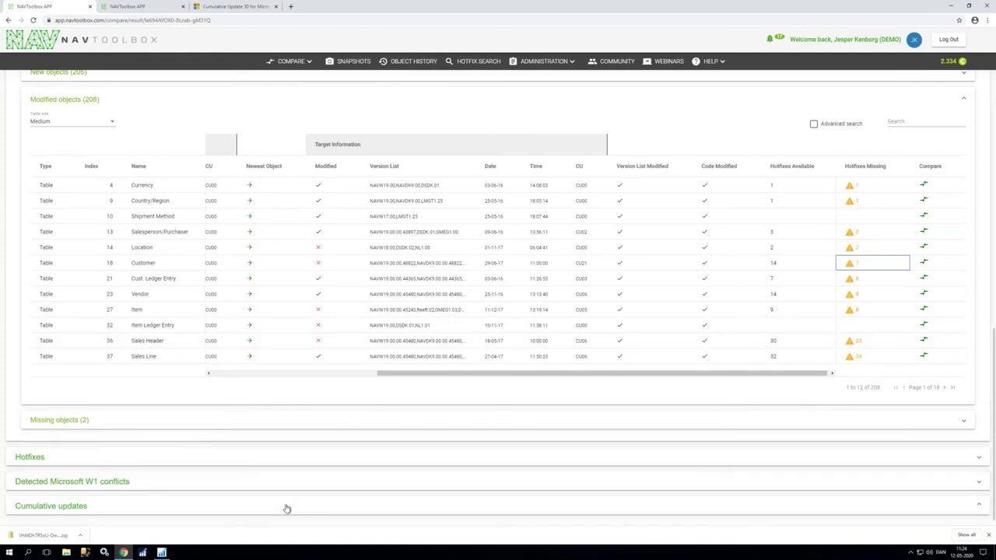
{"action": "scroll", "coordinate": [257, 508], "scroll_direction": "down", "scroll_amount": 1}
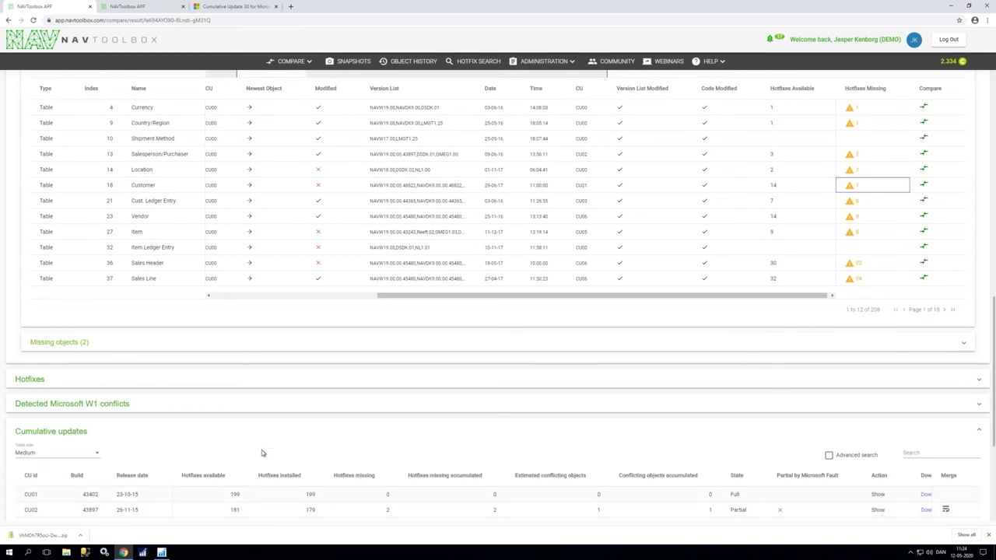
{"action": "scroll", "coordinate": [951, 467], "scroll_direction": "down", "scroll_amount": 1}
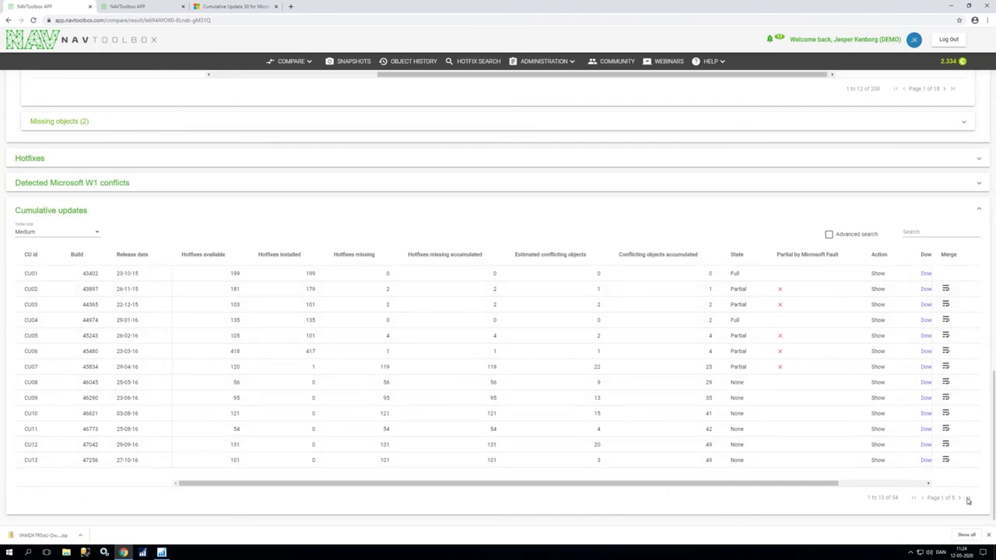
{"action": "left_click", "coordinate": [967, 498]}
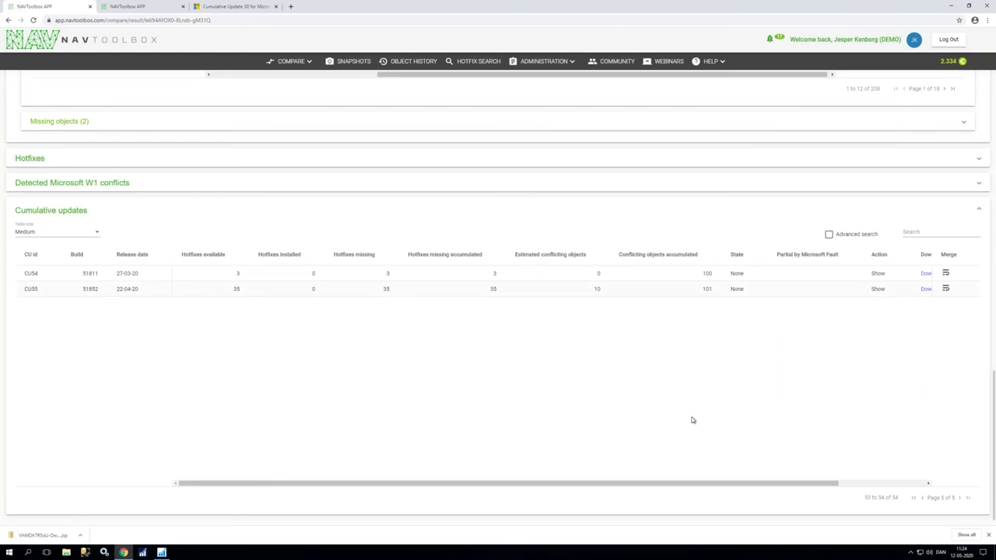
{"action": "left_click", "coordinate": [915, 498]}
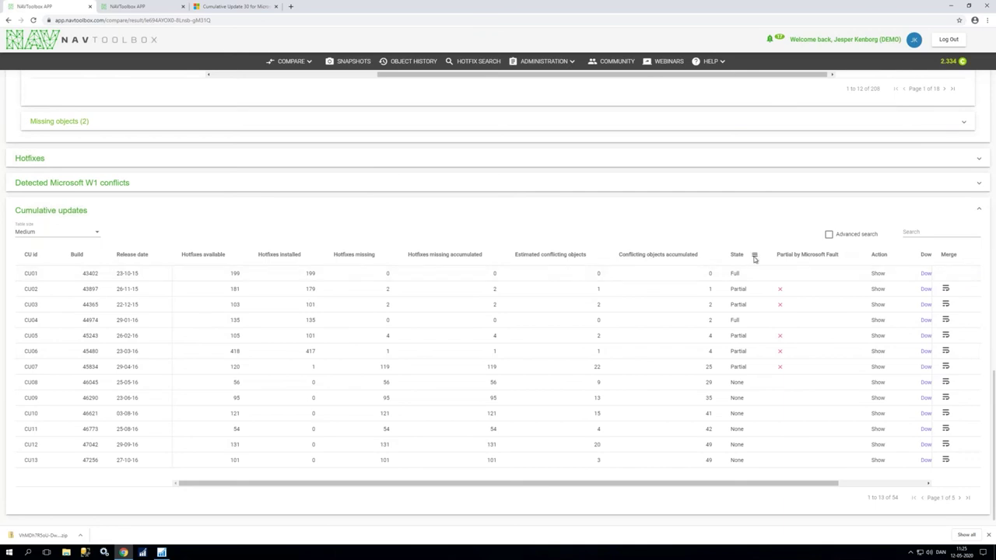
Filter the cumulative updates to the Partial state, and view CU14's Microsoft download article before closing it
{"action": "left_click", "coordinate": [754, 256]}
{"action": "type", "text": "p"}
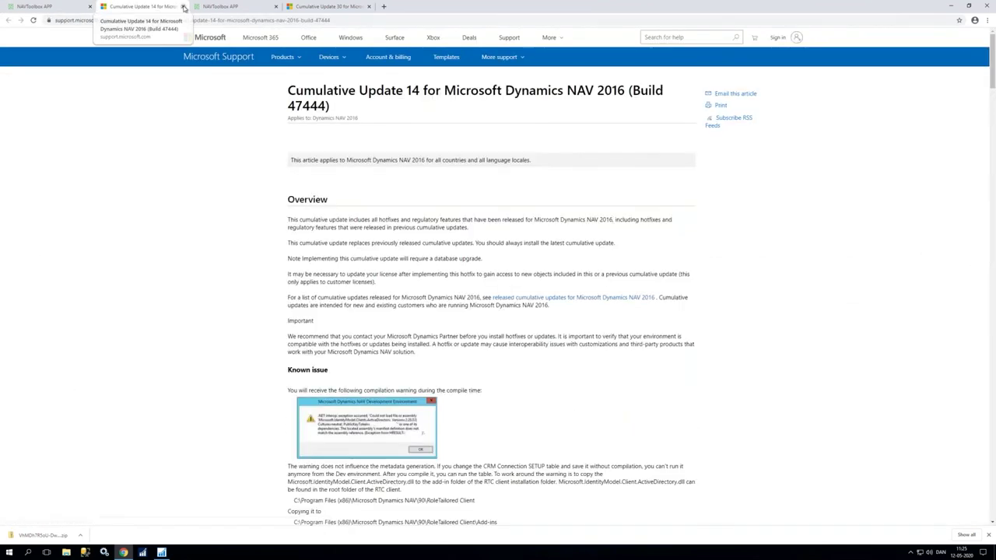
{"action": "left_click", "coordinate": [183, 6]}
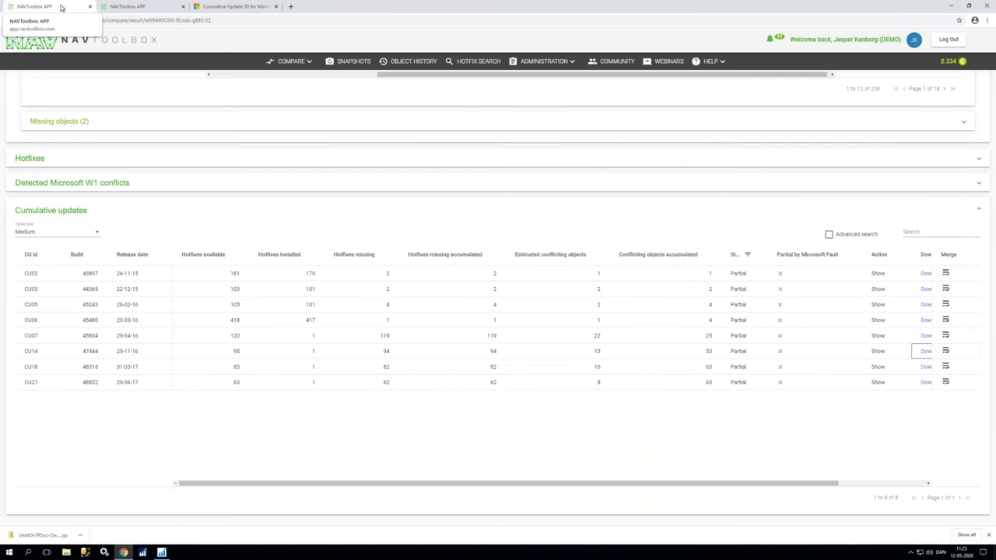
Show CU14's hotfixes, filter them to the installed ones to examine the match, and close the hotfix list
{"action": "left_click", "coordinate": [878, 351]}
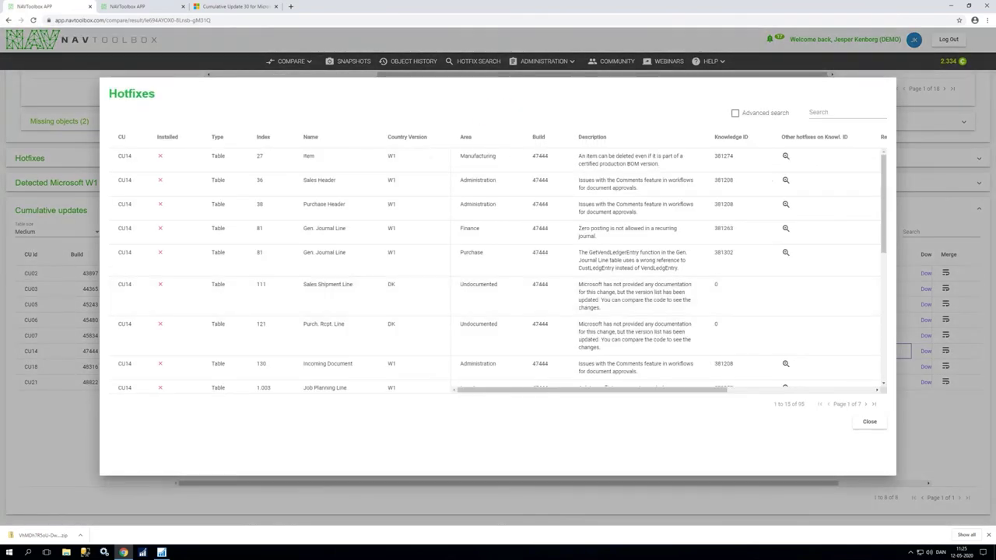
{"action": "left_click", "coordinate": [189, 139]}
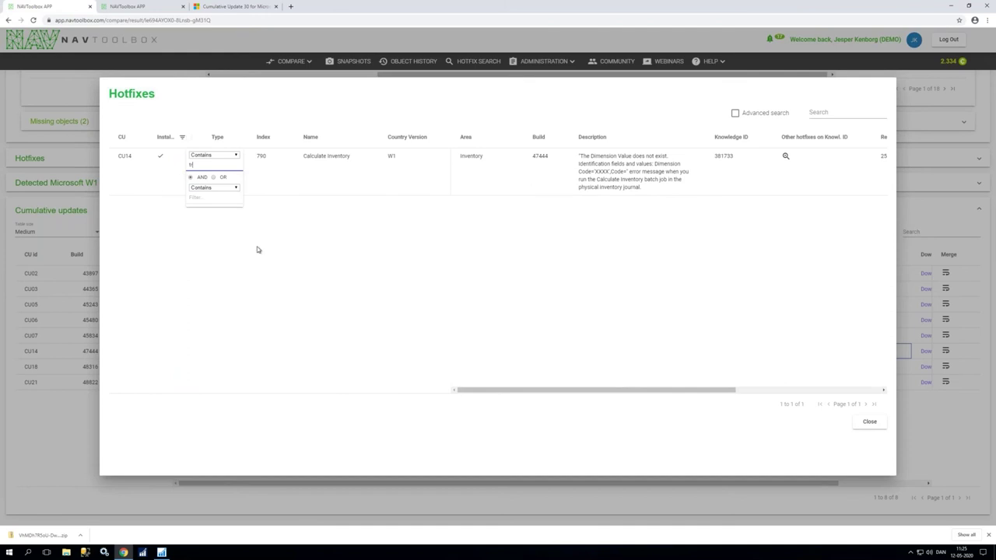
{"action": "left_click", "coordinate": [345, 183]}
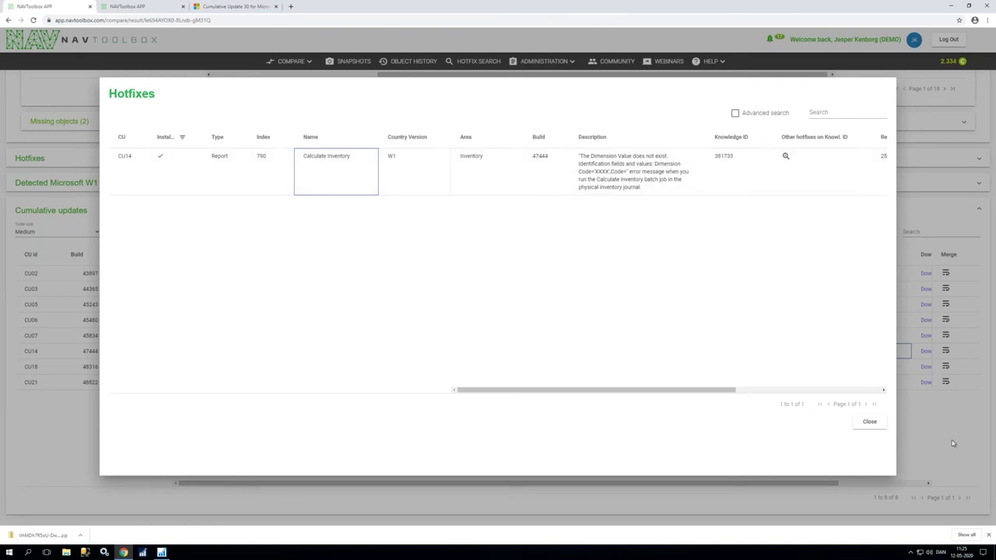
{"action": "left_click", "coordinate": [872, 424]}
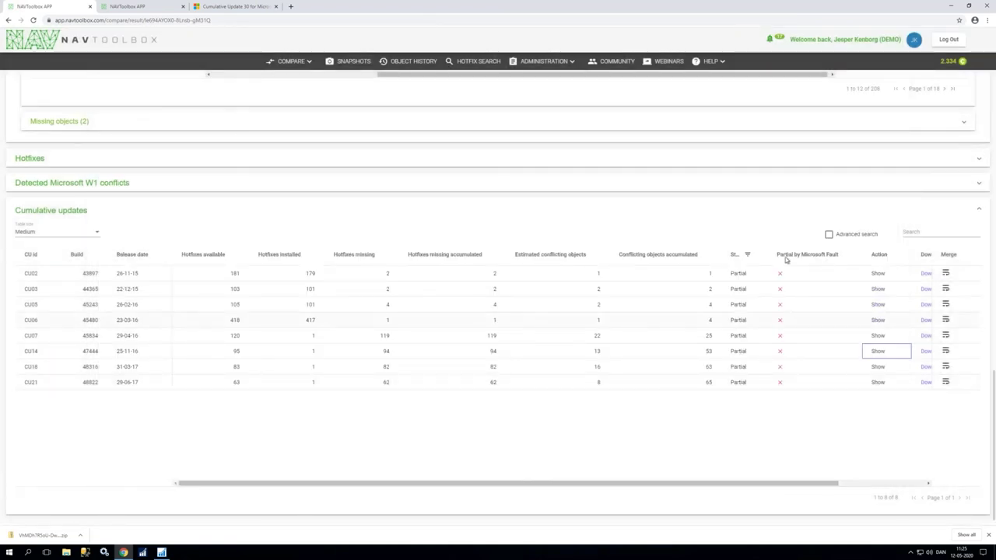
Clear the State filter so the cumulative updates list includes every state, and select the CU08 row
{"action": "mouse_move", "coordinate": [752, 257]}
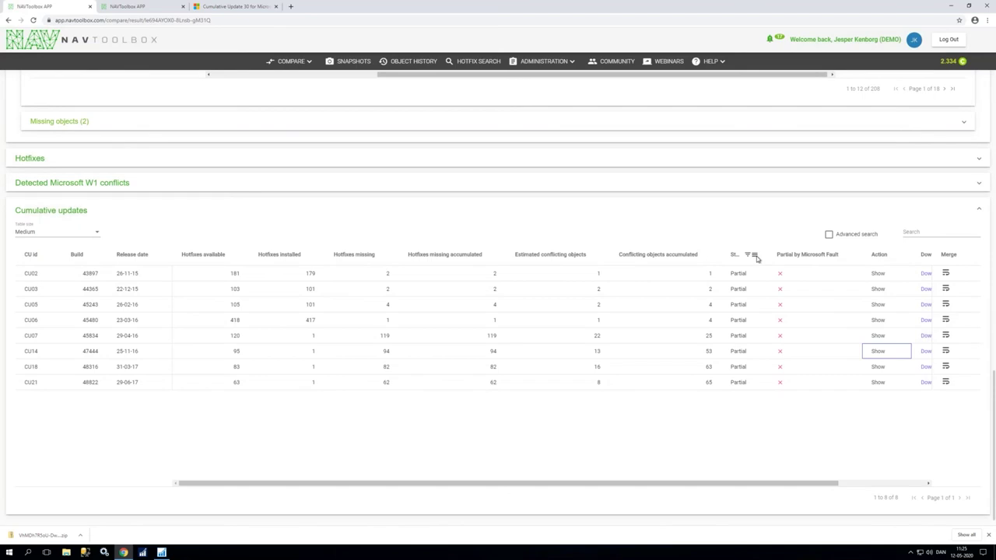
{"action": "left_click", "coordinate": [756, 256]}
{"action": "key", "text": "BackSpace"}
{"action": "key", "text": "BackSpace"}
{"action": "key", "text": "BackSpace"}
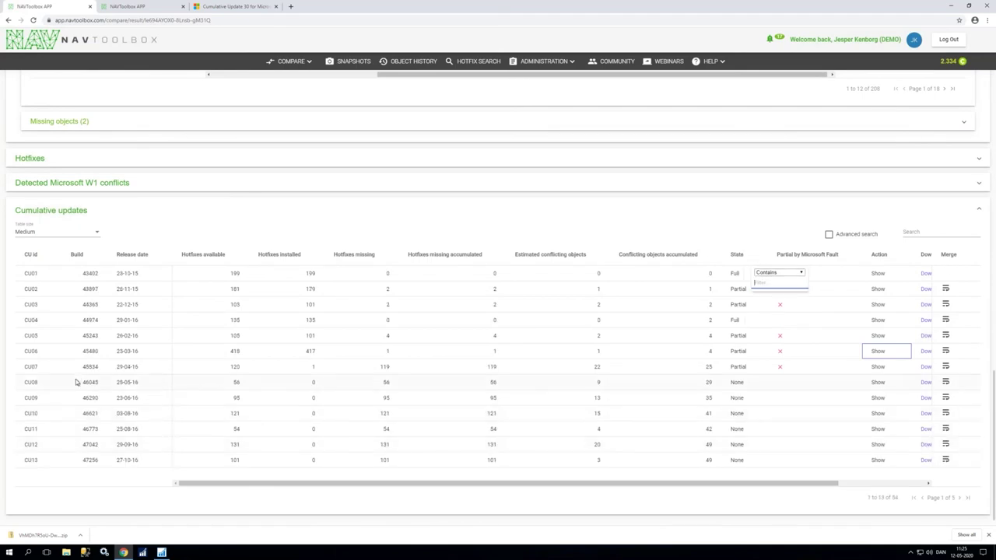
{"action": "left_click", "coordinate": [60, 384]}
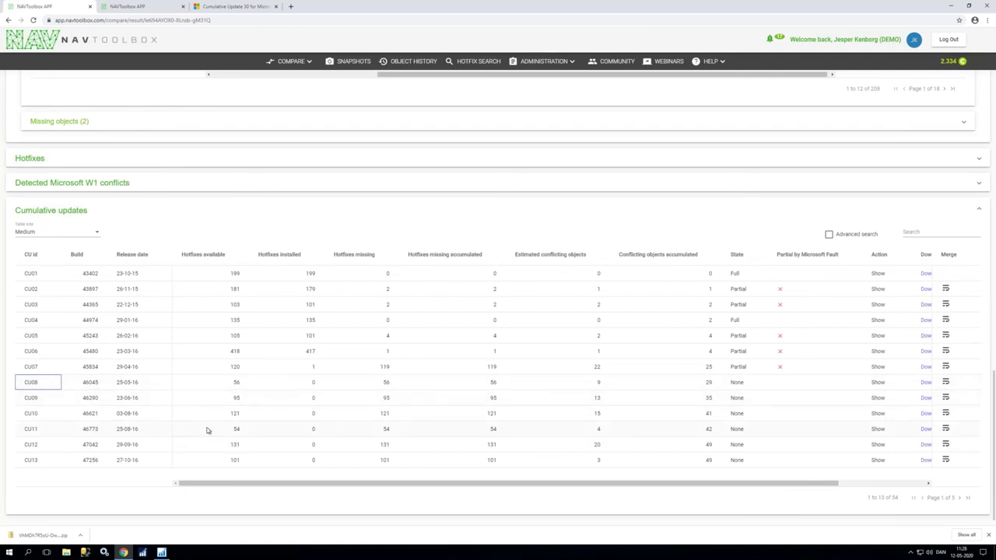
Examine CU09's available, installed and missing hotfixes and its accumulated conflicting objects
{"action": "left_click", "coordinate": [51, 404]}
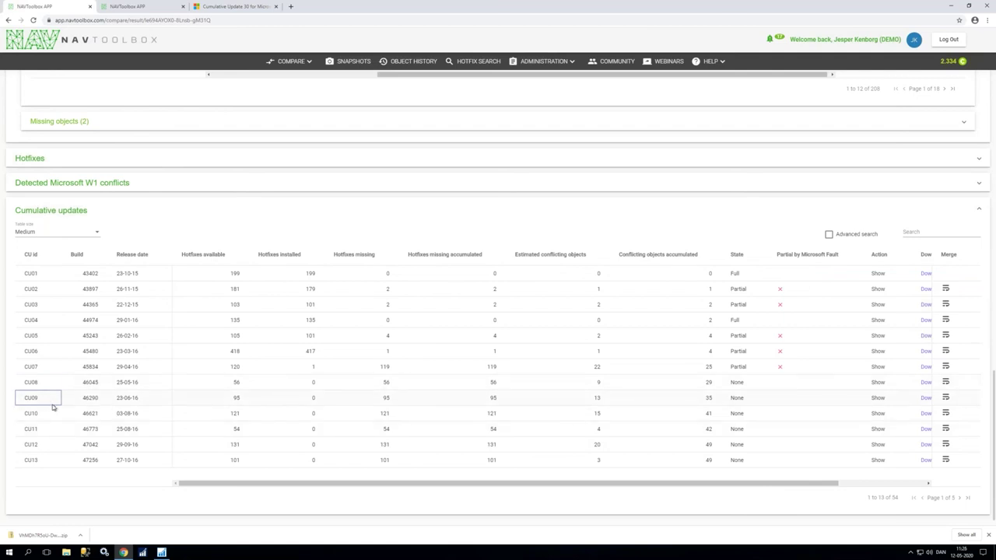
{"action": "left_click", "coordinate": [239, 401]}
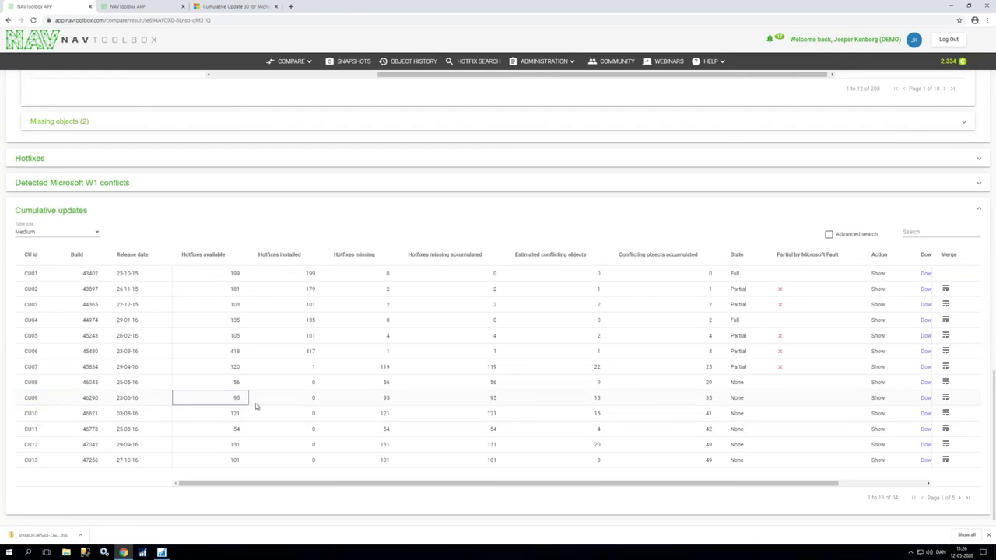
{"action": "left_click", "coordinate": [316, 402]}
{"action": "left_click", "coordinate": [394, 403]}
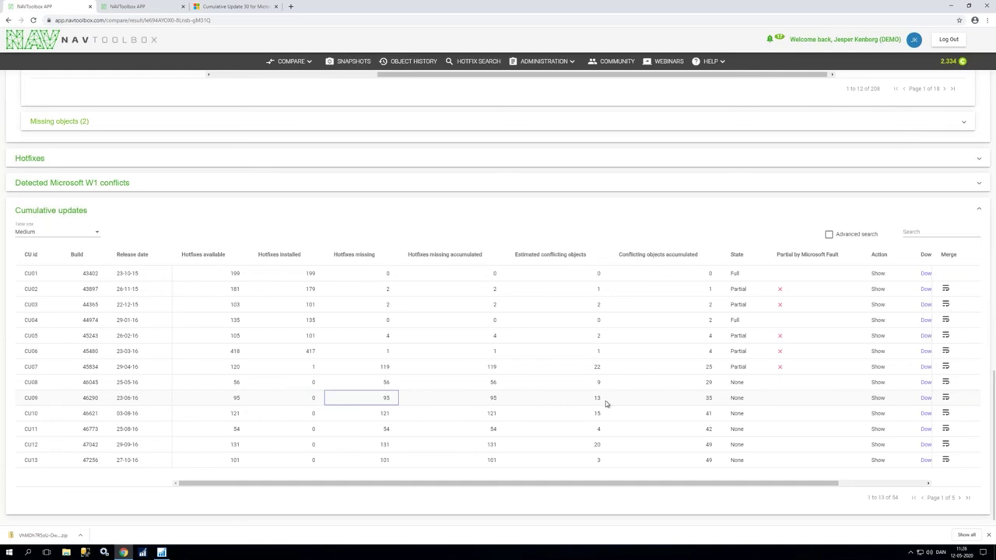
{"action": "left_click", "coordinate": [713, 401]}
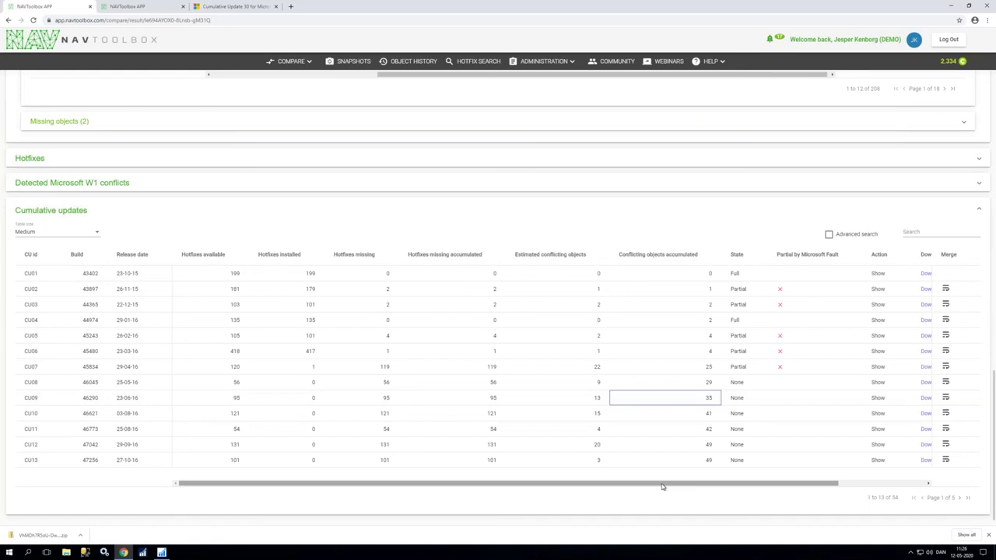
Bring the Estimated cost column into view, and view CU09's Microsoft download article before closing it
{"action": "left_click_drag", "start_coordinate": [680, 485], "coordinate": [876, 487]}
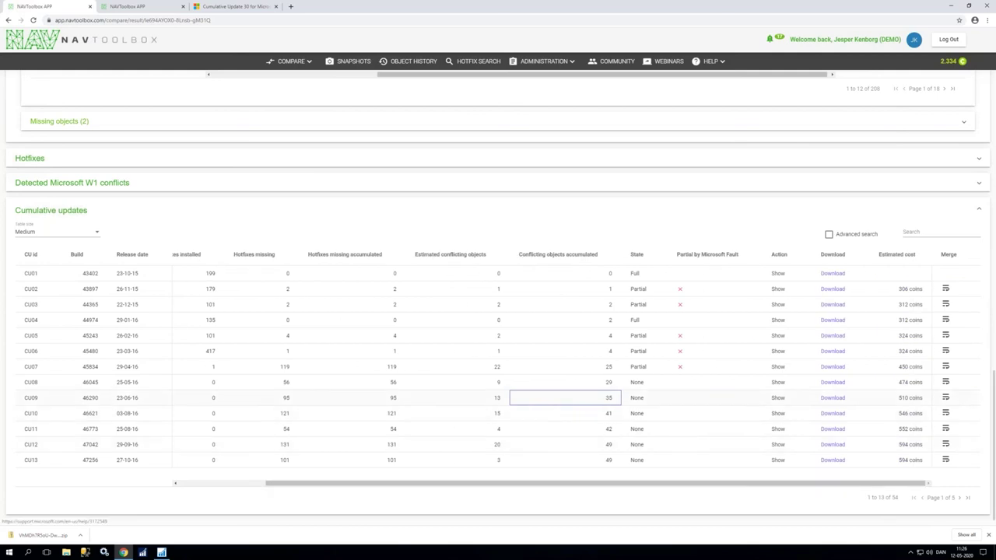
{"action": "left_click", "coordinate": [833, 397]}
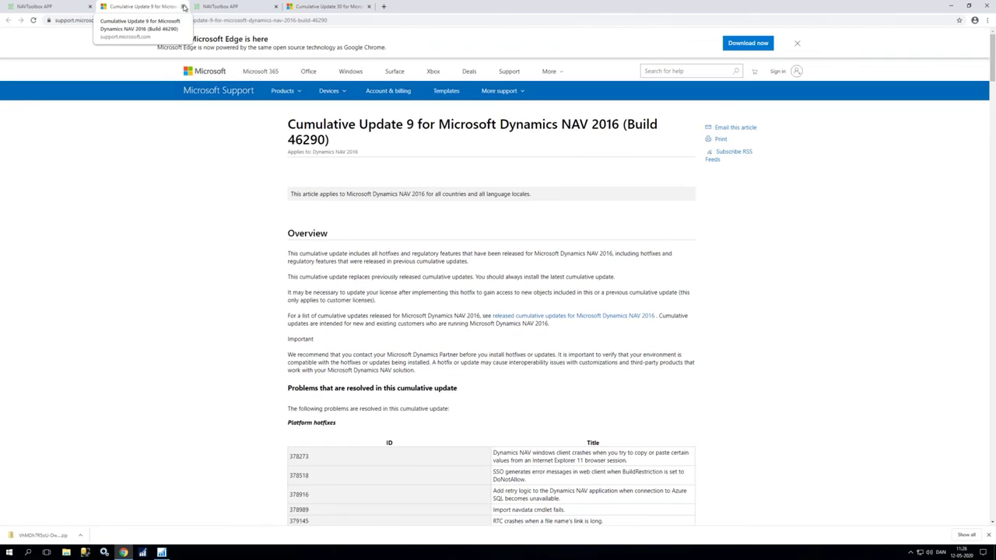
{"action": "left_click", "coordinate": [184, 7]}
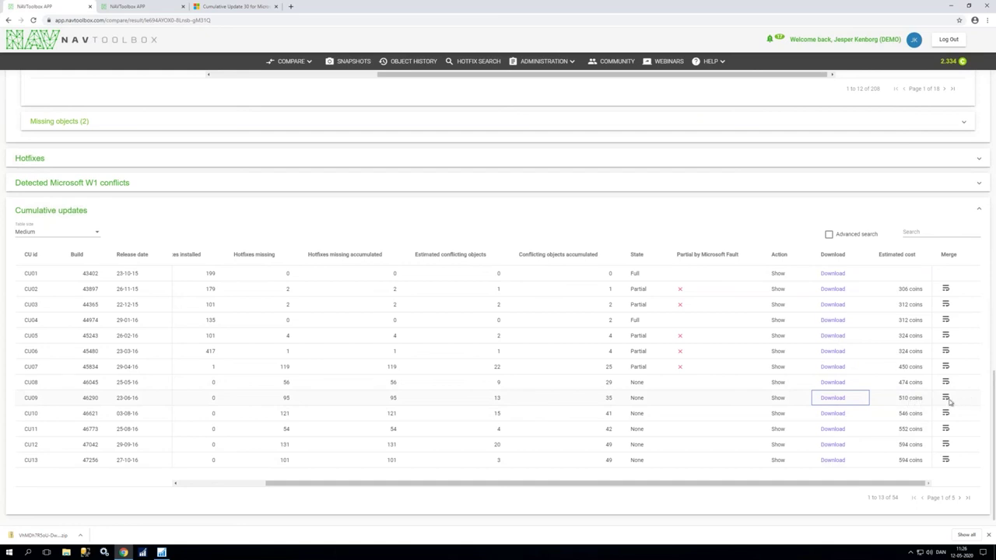
Request a merge preview of the upgrade from CU01 to CU09, accepting the cost of 100 coins
{"action": "left_click", "coordinate": [947, 398]}
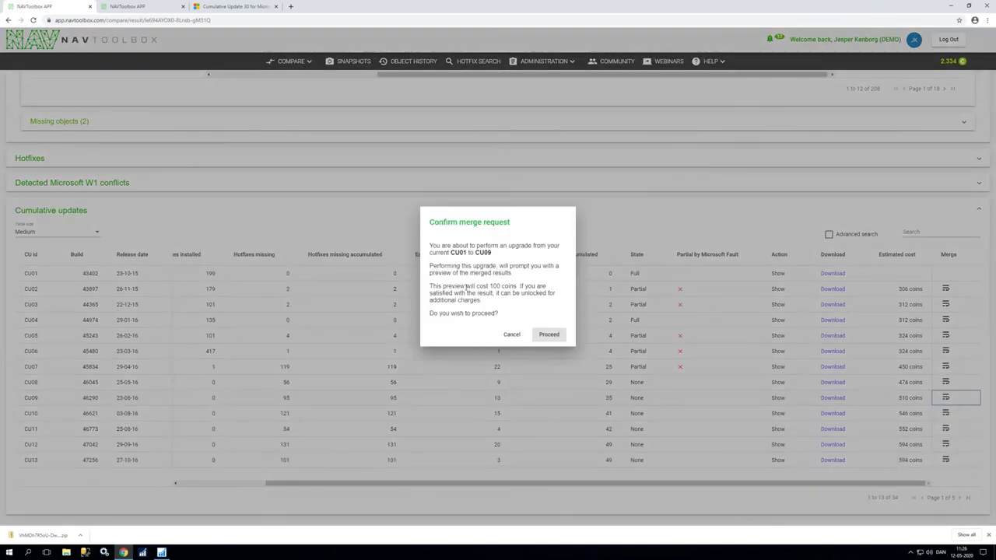
{"action": "left_click_drag", "start_coordinate": [520, 286], "coordinate": [488, 287]}
{"action": "left_click", "coordinate": [549, 335]}
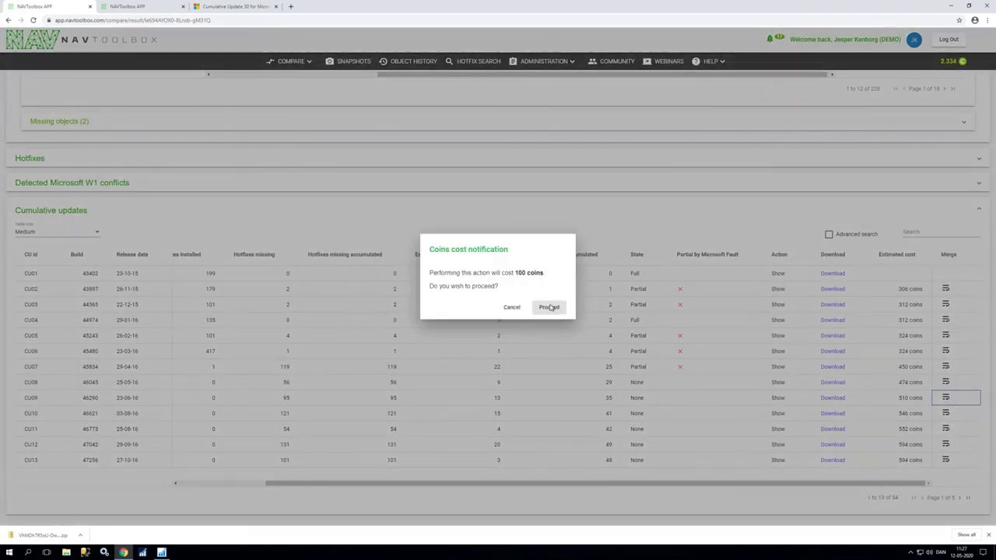
{"action": "left_click", "coordinate": [550, 308]}
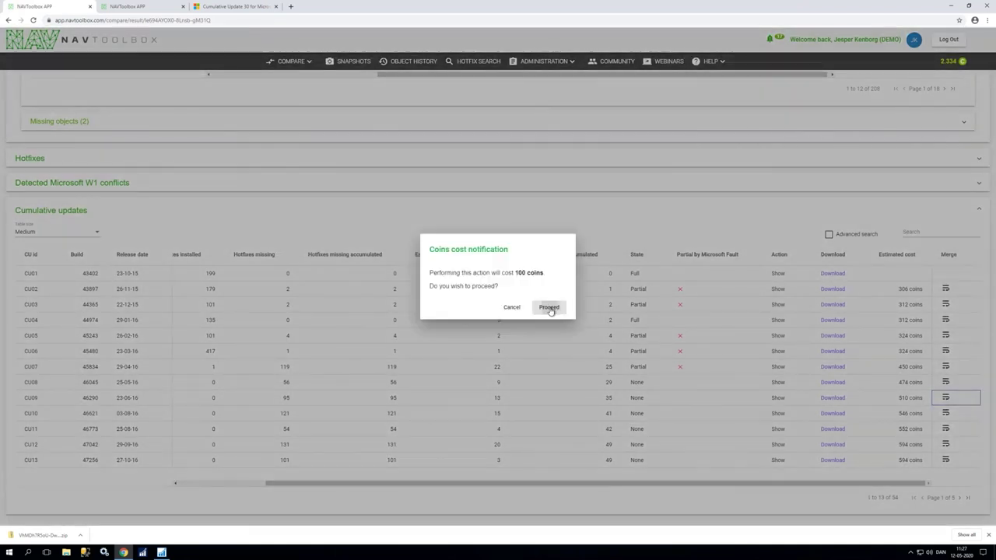